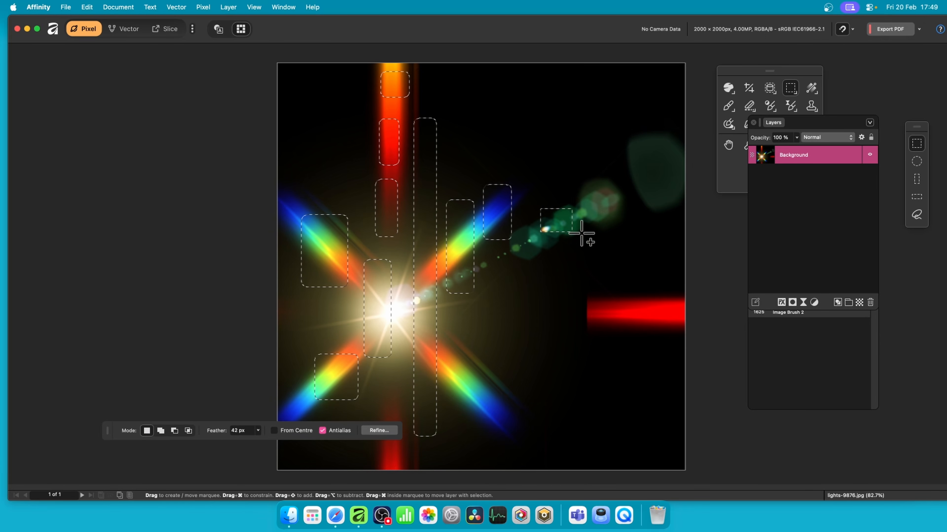
Add feathered rectangles over the faint green flare and the right-hand red beam, and copy and paste the selected areas as a new layer
left_click_drag(645, 137, 667, 181)
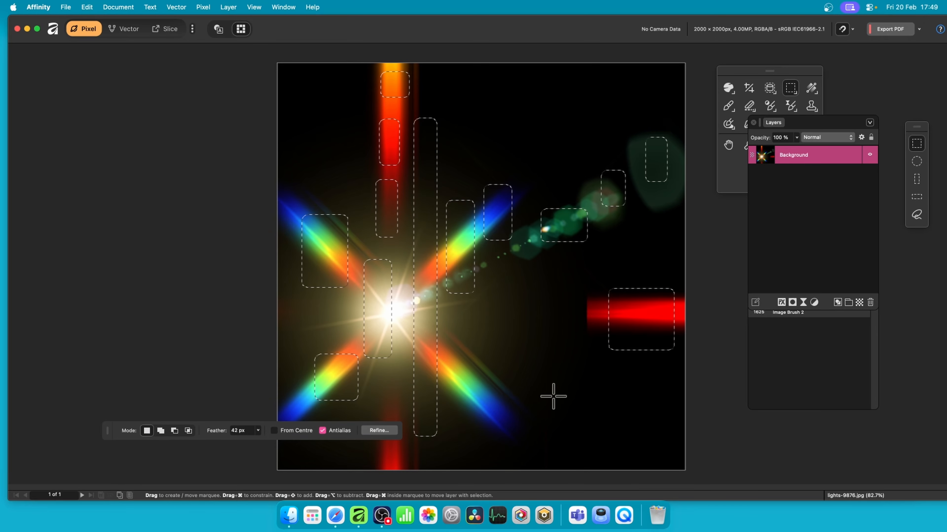
left_click(89, 7)
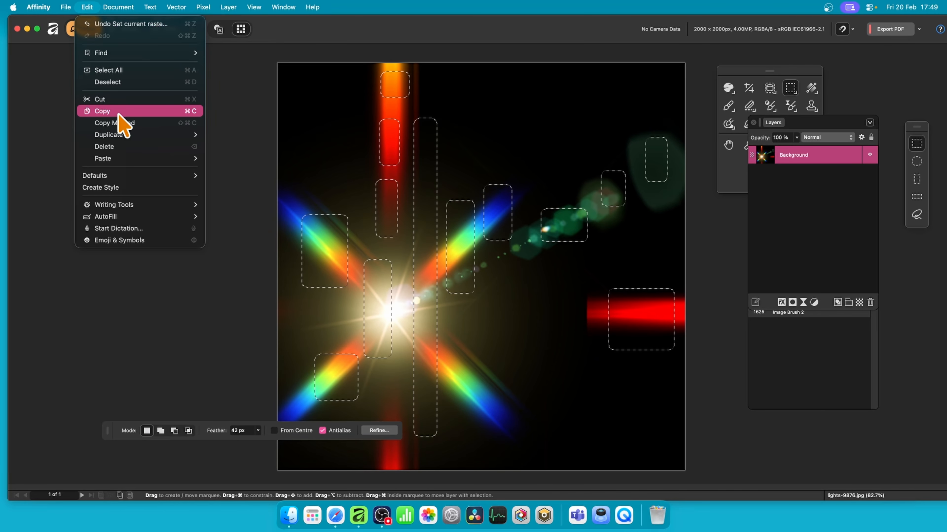
left_click(118, 112)
left_click(89, 7)
mouse_move(119, 158)
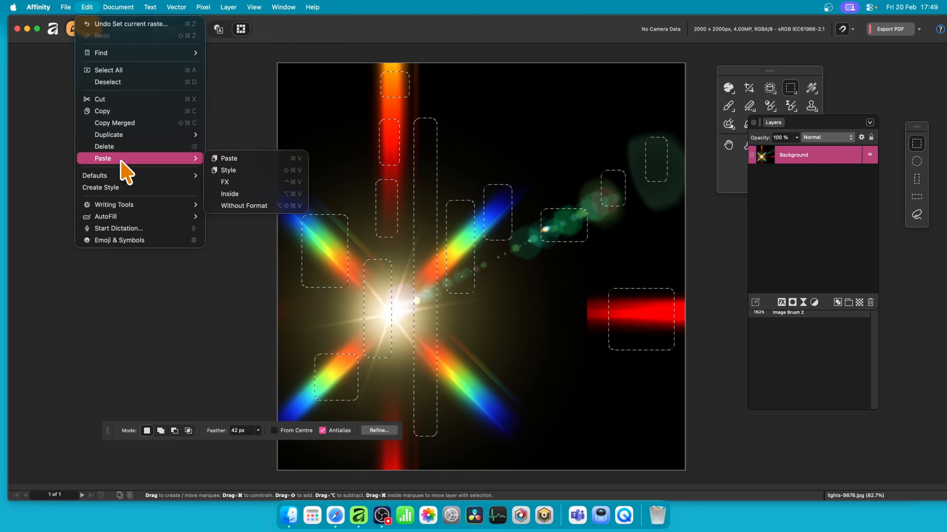
left_click(255, 159)
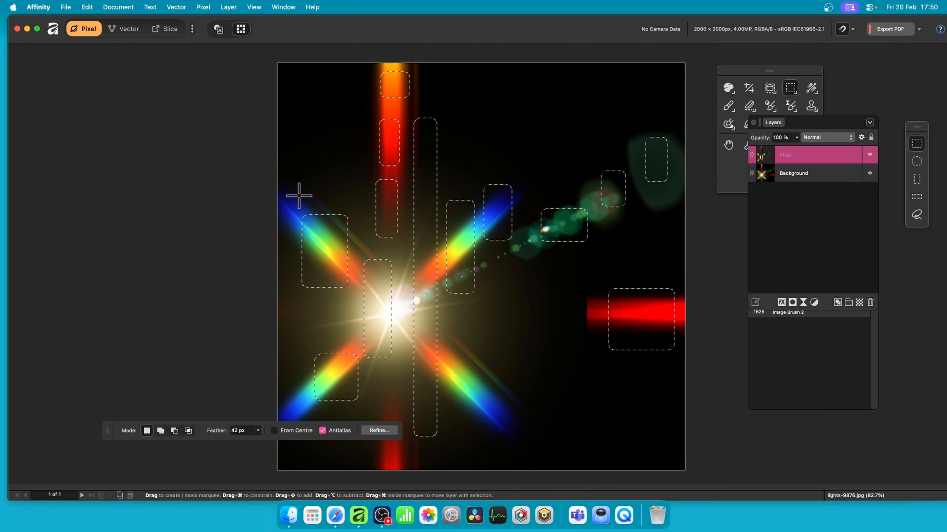
Invert the pixel selection and inpaint everything around the rectangular patches on the pasted layer
left_click(204, 7)
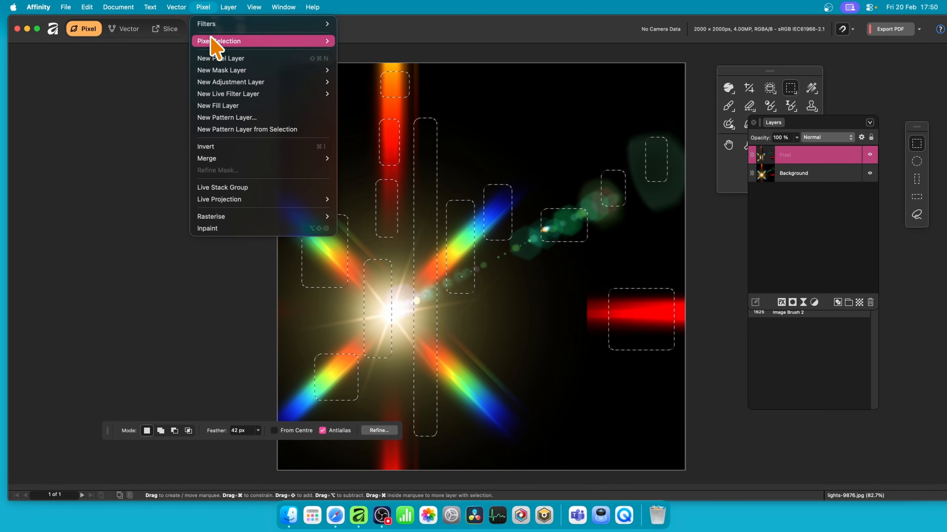
mouse_move(257, 43)
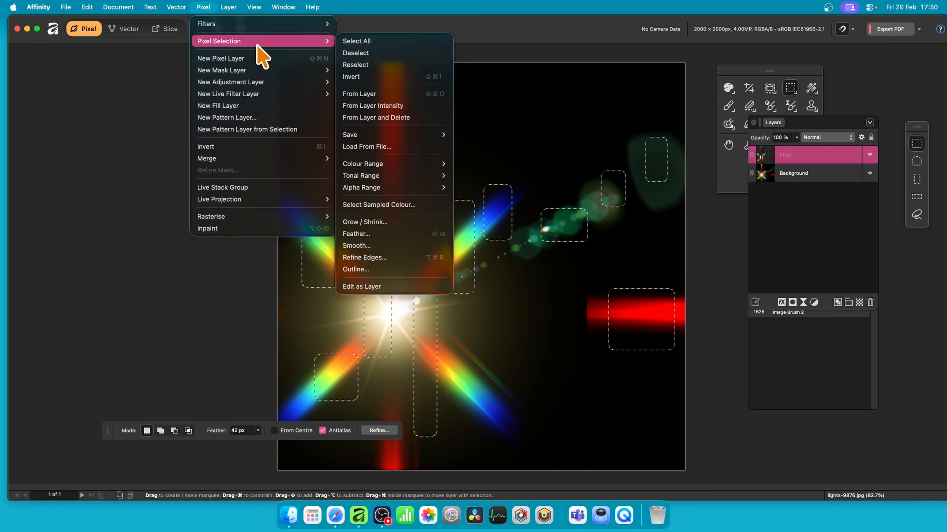
left_click(426, 78)
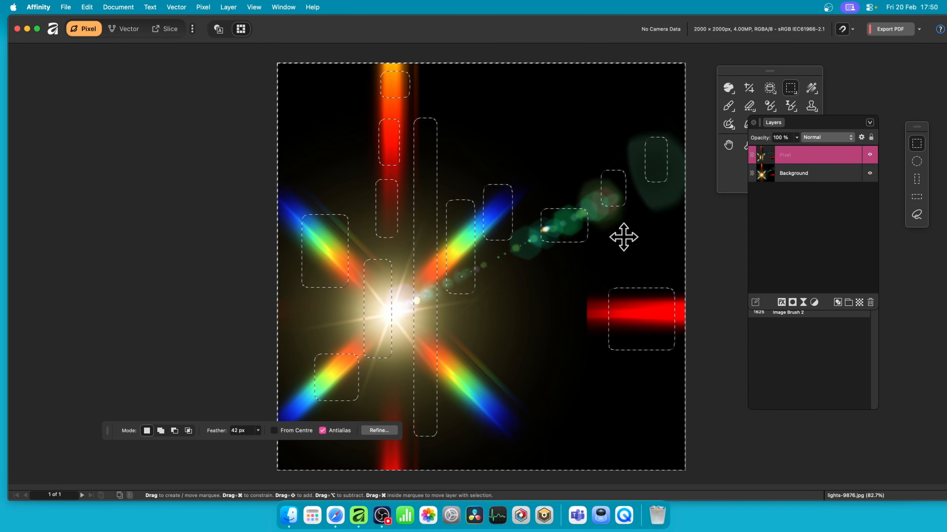
left_click(204, 7)
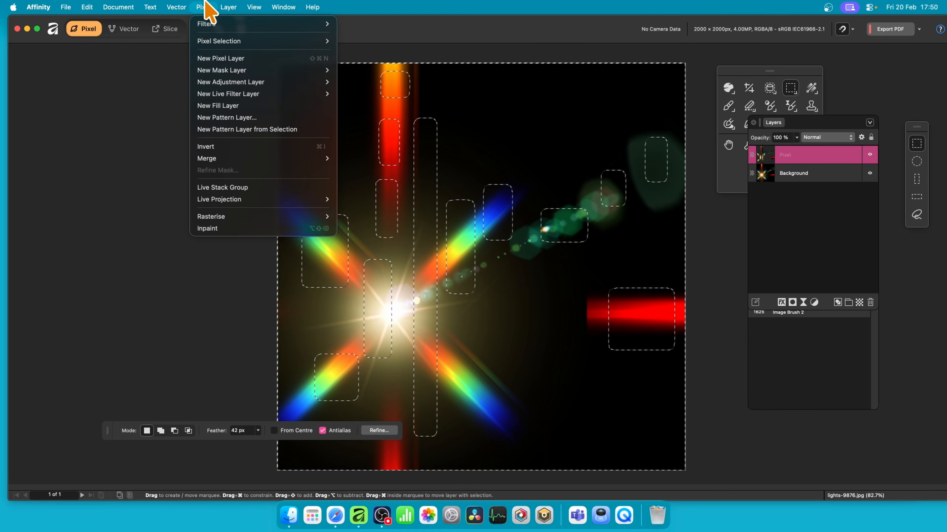
left_click(227, 229)
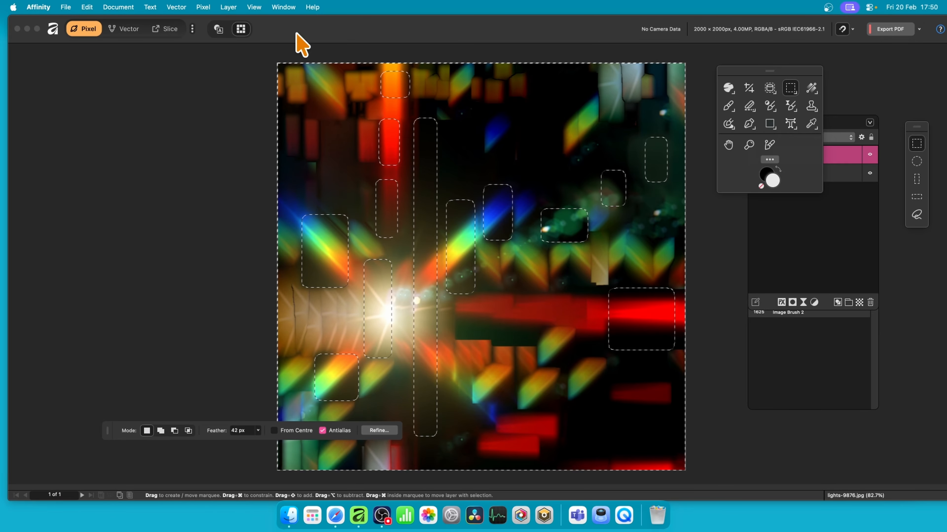
Clear the pixel selection from the inpainted layer
left_click(206, 5)
mouse_move(211, 41)
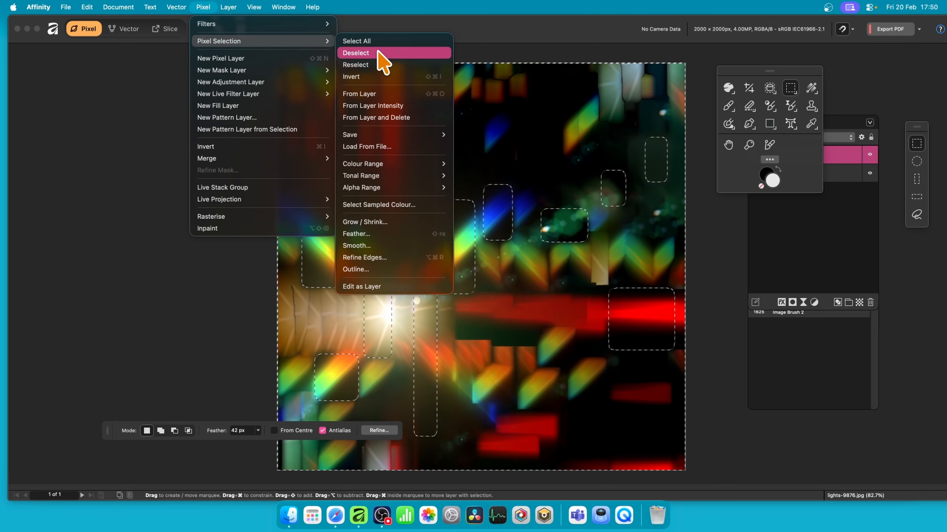
left_click(401, 54)
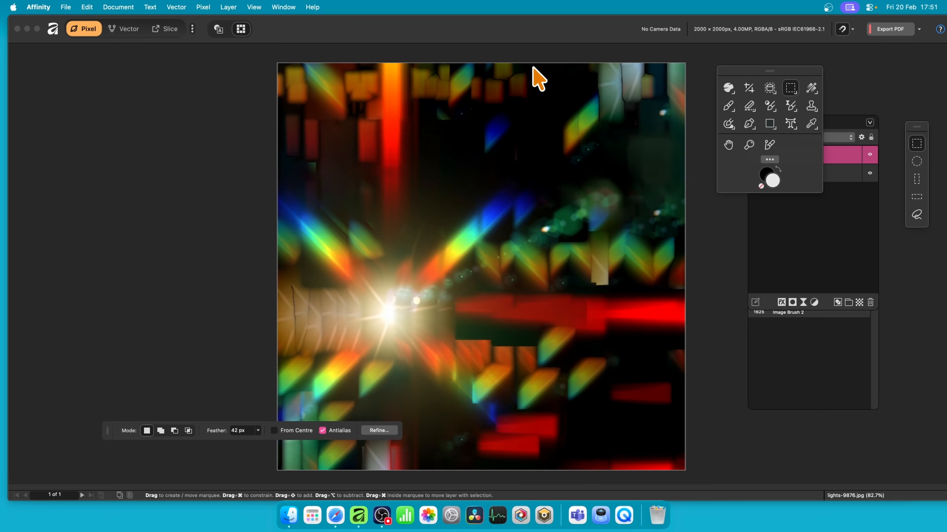
left_click(845, 127)
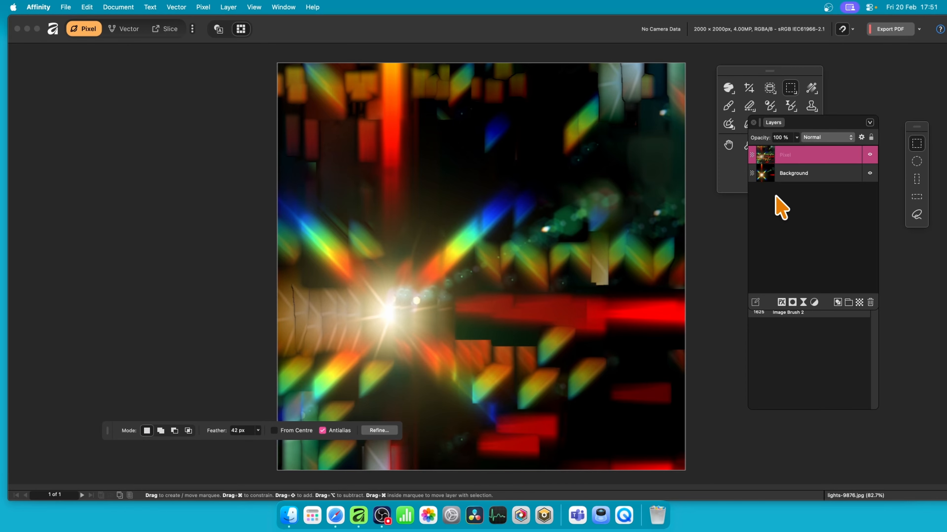
Start the Deform filter on the inpainted layer and place three anchor points, two in the upper half and one at the lower right
left_click(208, 7)
mouse_move(213, 23)
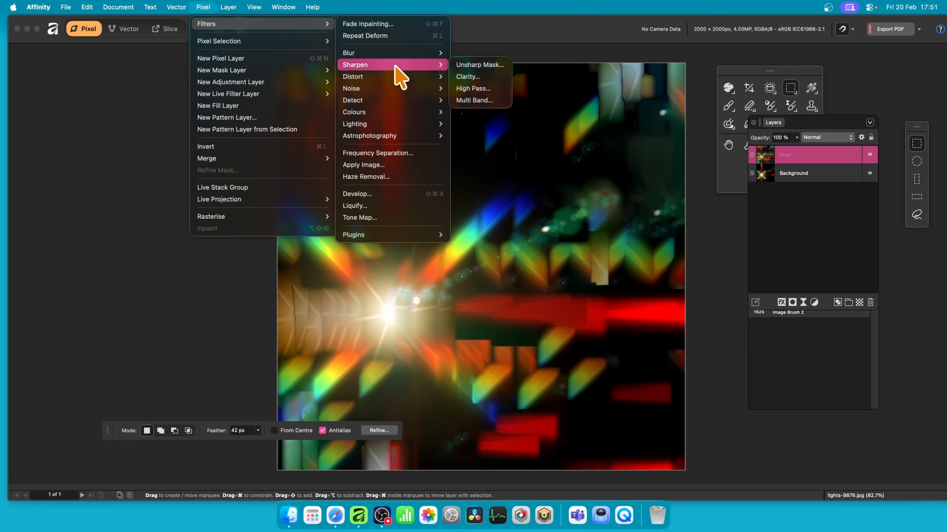
mouse_move(395, 78)
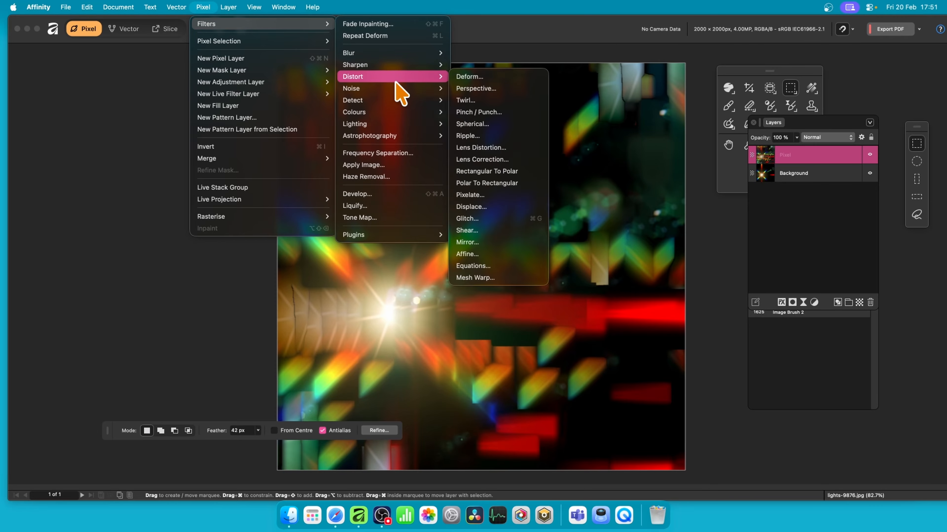
left_click(477, 79)
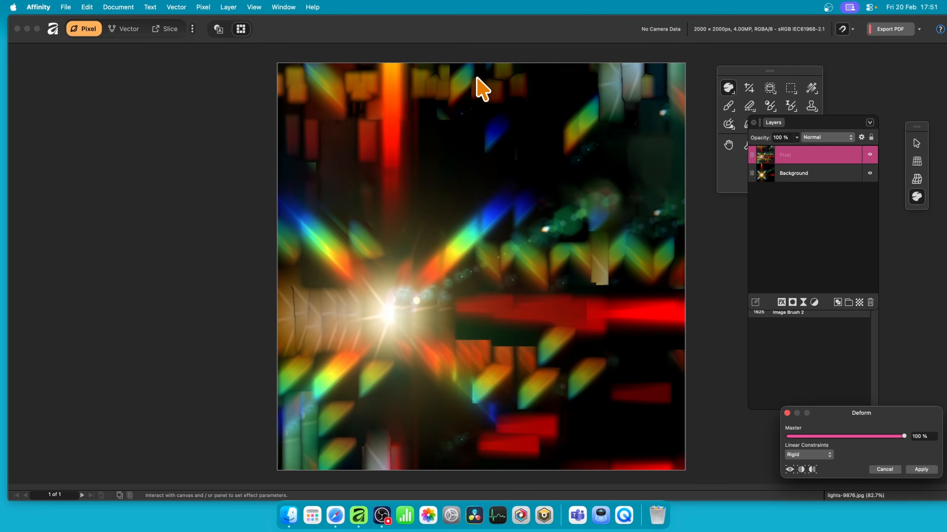
left_click_drag(856, 419, 675, 263)
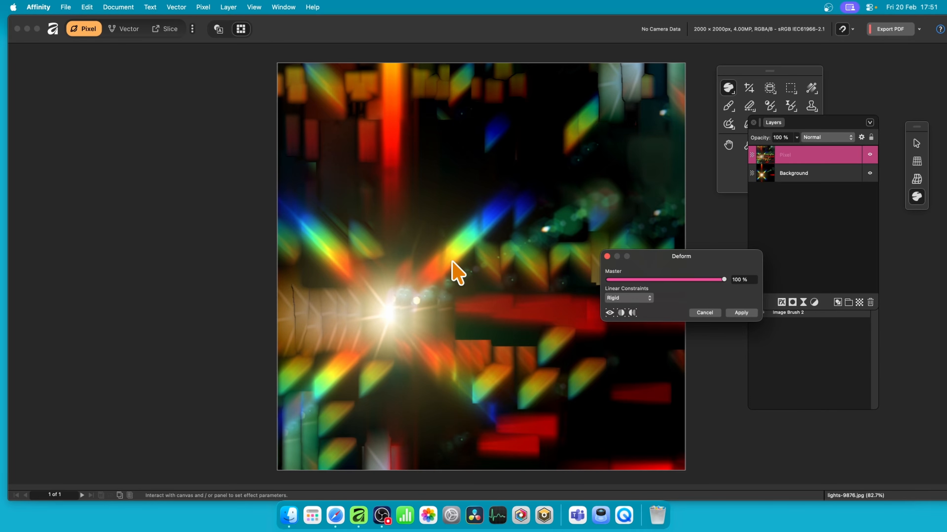
left_click(399, 200)
left_click(542, 128)
left_click(542, 401)
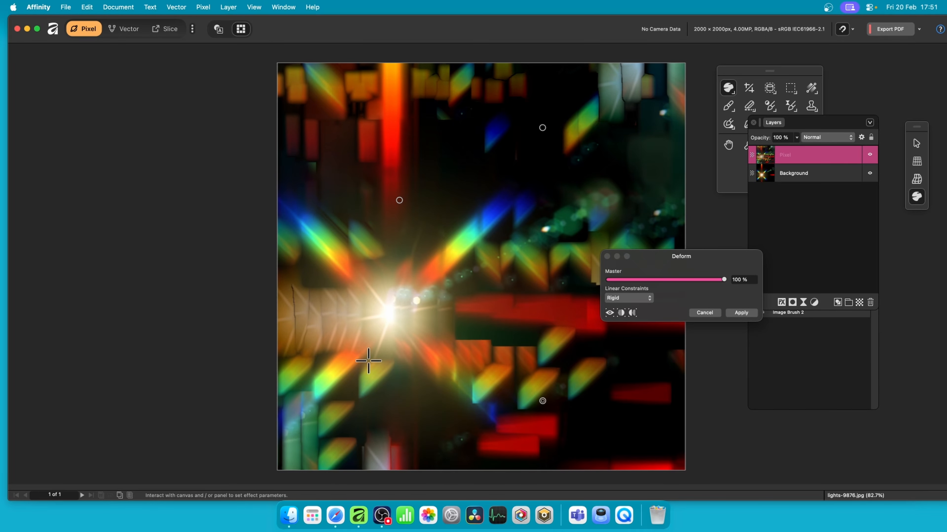
Add more deform points around the canvas and pull most of them outward or across the image to warp it into swirling shapes
left_click(370, 361)
left_click_drag(370, 361, 271, 211)
left_click_drag(439, 212, 569, 89)
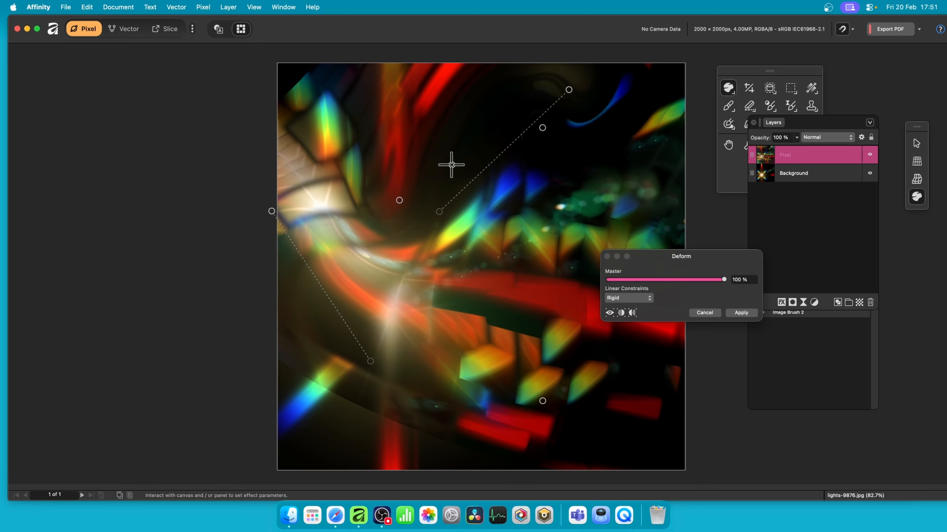
left_click_drag(452, 165, 603, 358)
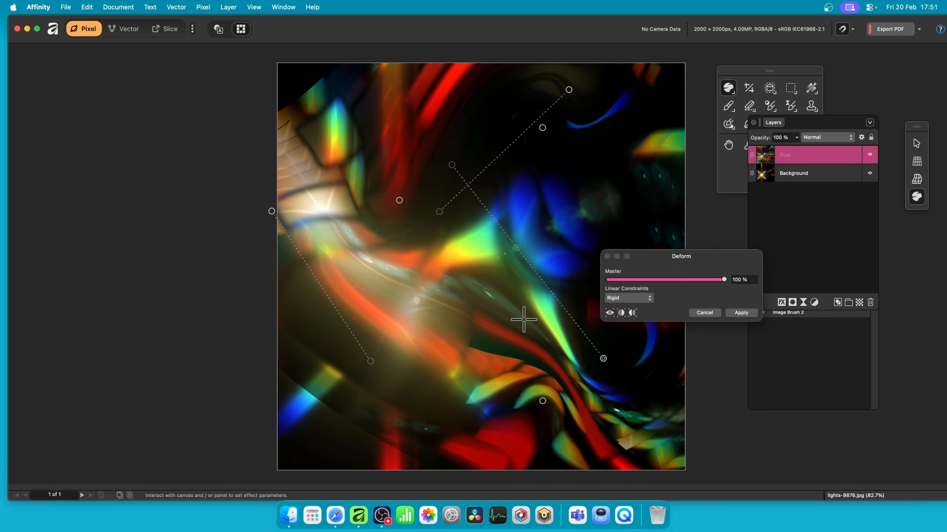
left_click_drag(490, 279, 313, 452)
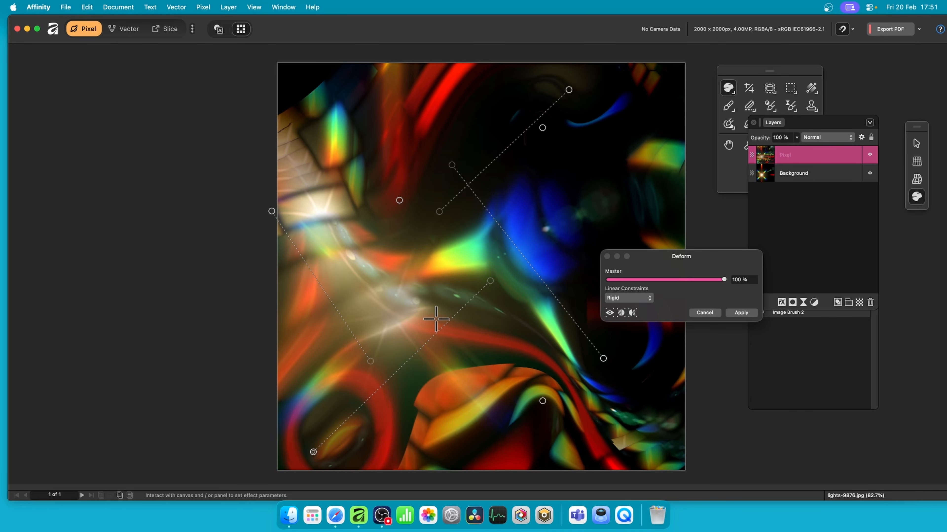
left_click(457, 281)
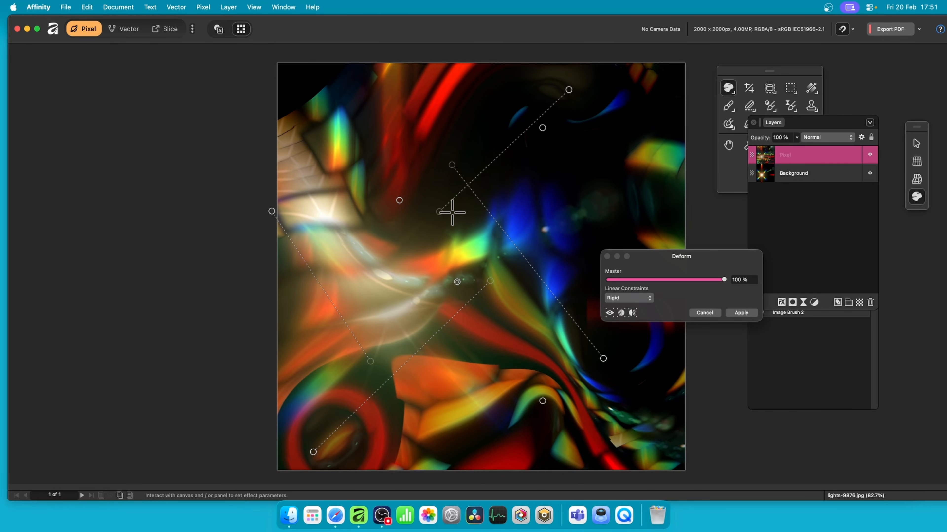
left_click_drag(427, 232, 424, 80)
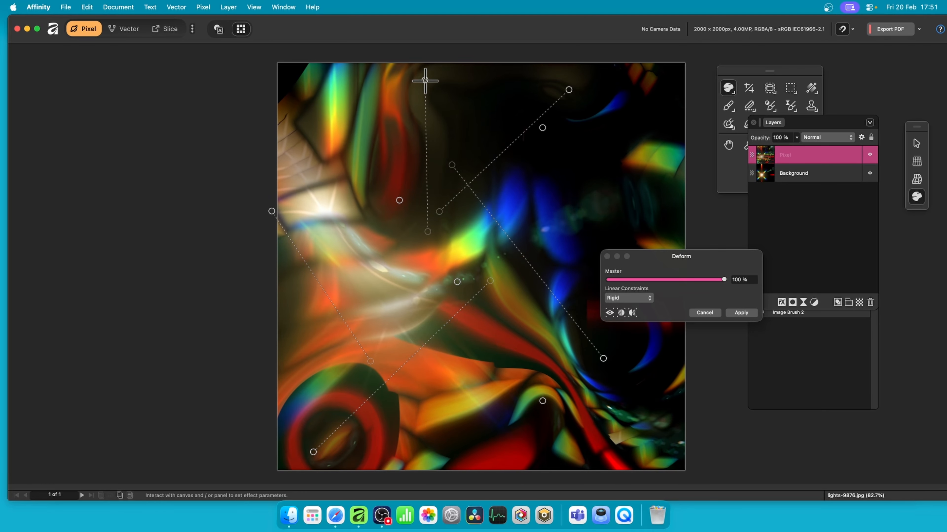
left_click_drag(623, 162, 604, 242)
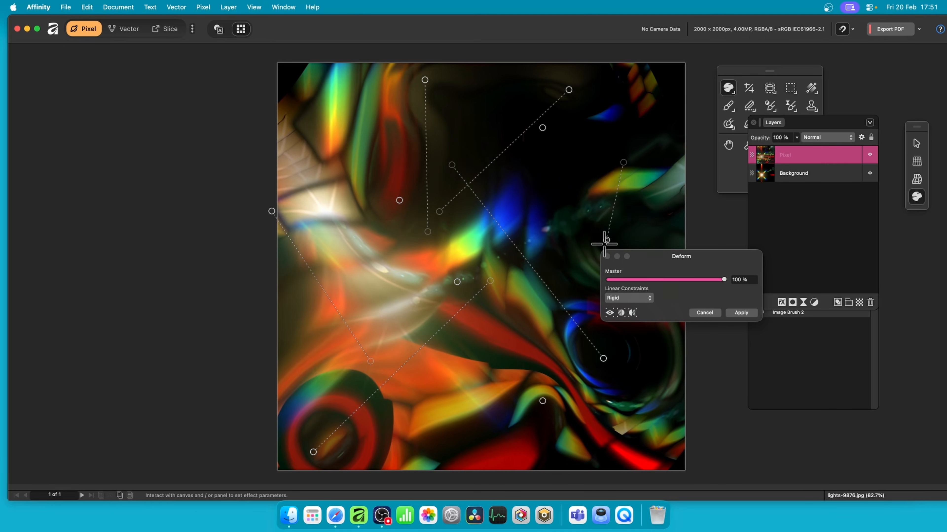
Set the Deform filter's linear constraints to Similarity and apply the filter
left_click(634, 298)
left_click(633, 310)
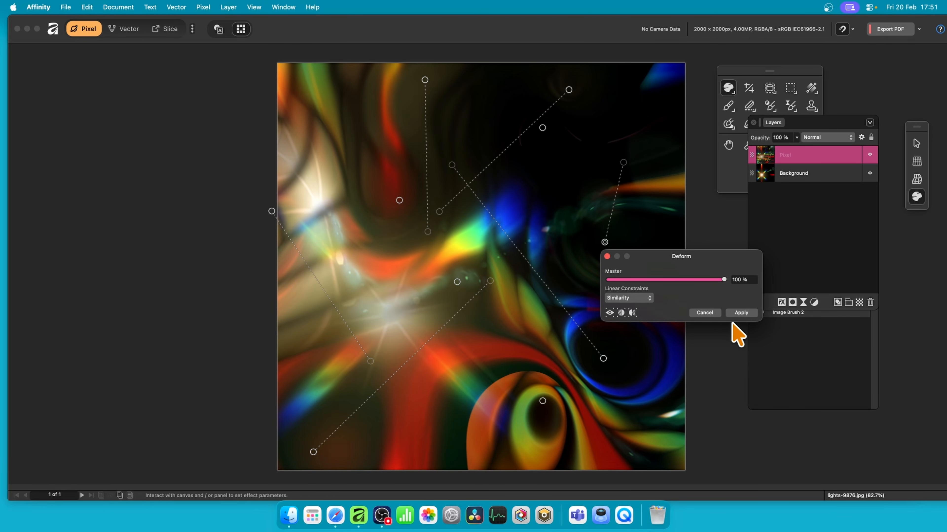
left_click(741, 312)
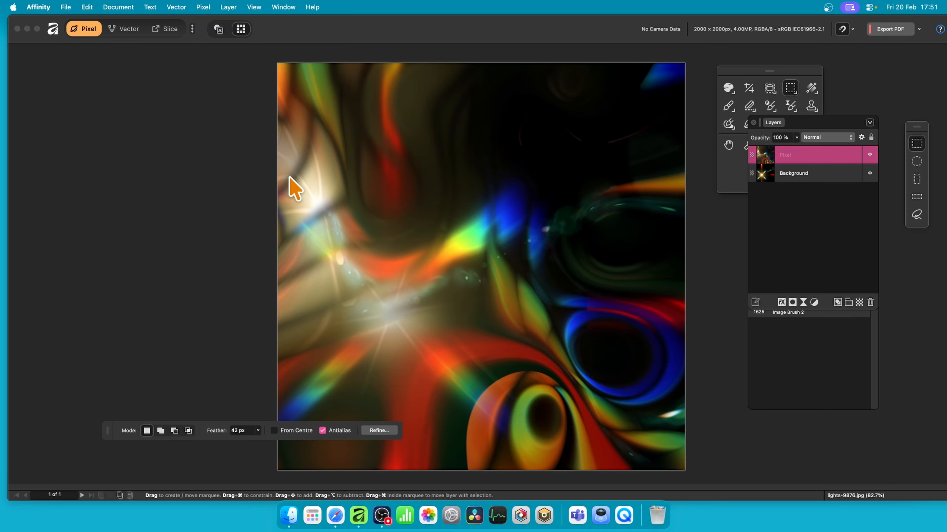
Restore the previous pixel selection and invert it so that only the rectangular patches are selected
left_click(207, 5)
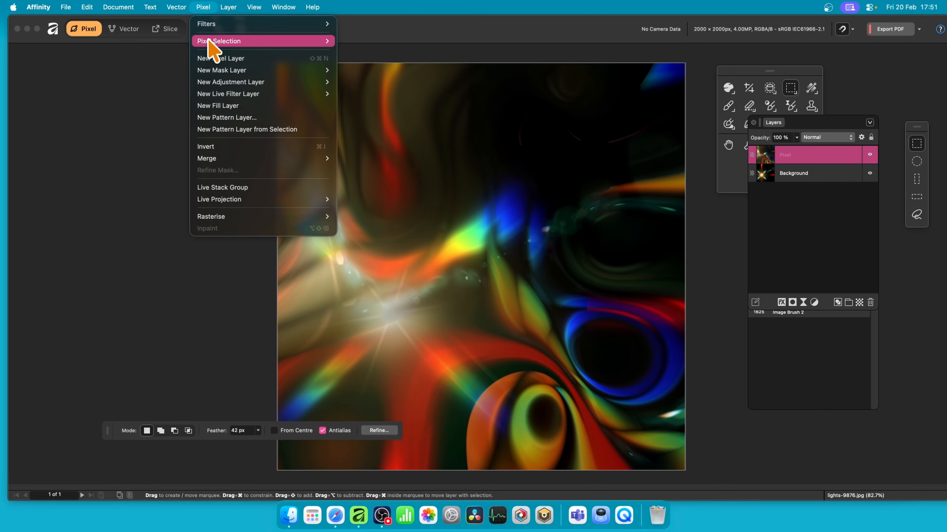
mouse_move(218, 41)
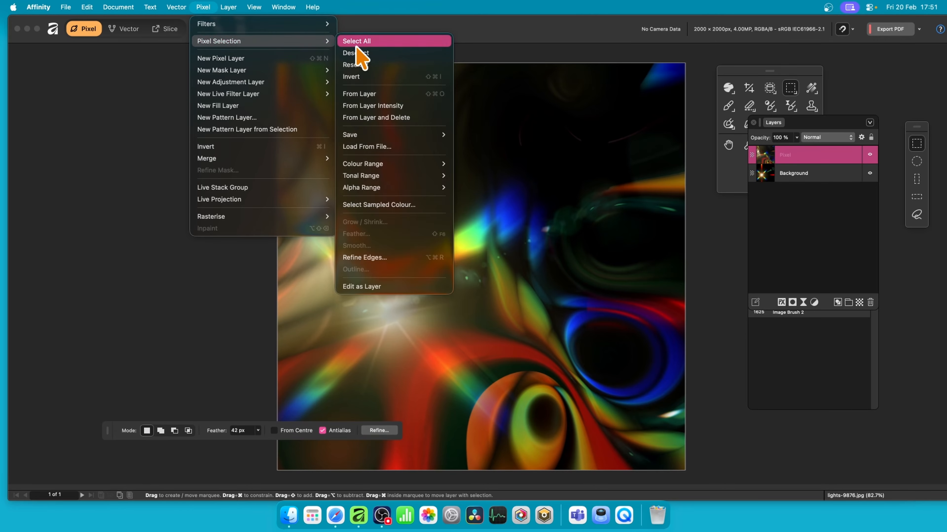
left_click(391, 67)
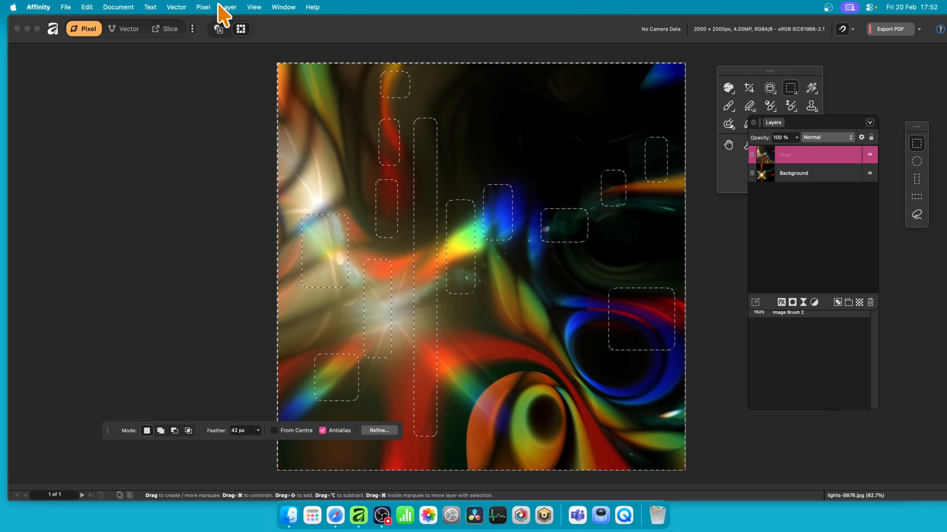
left_click(210, 7)
mouse_move(213, 40)
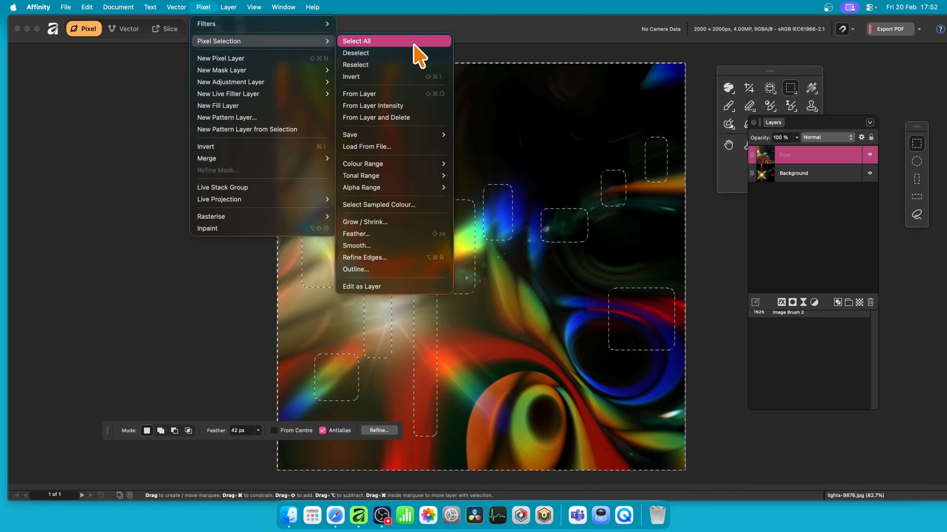
left_click(401, 76)
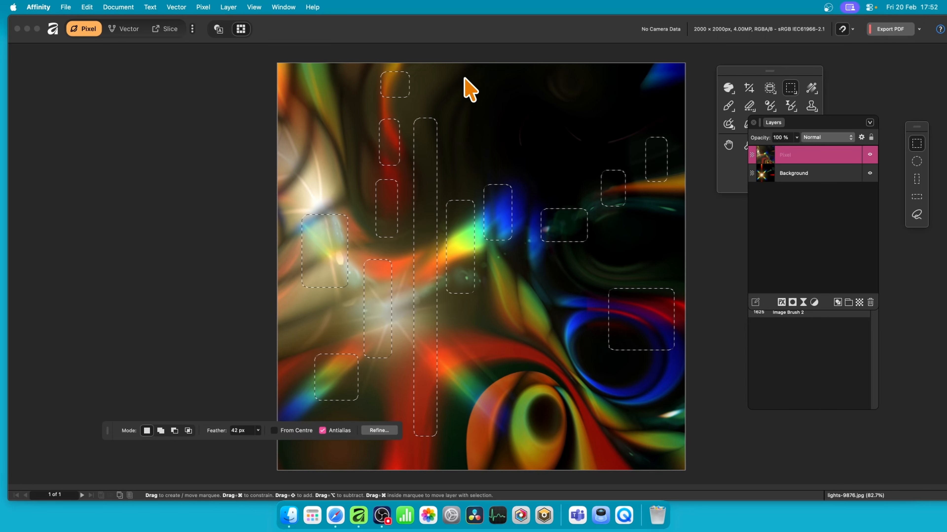
Add more feathered rectangles to the selection, including two in the dark upper area and one over the orange swirl at the lower right
left_click_drag(518, 109, 558, 180)
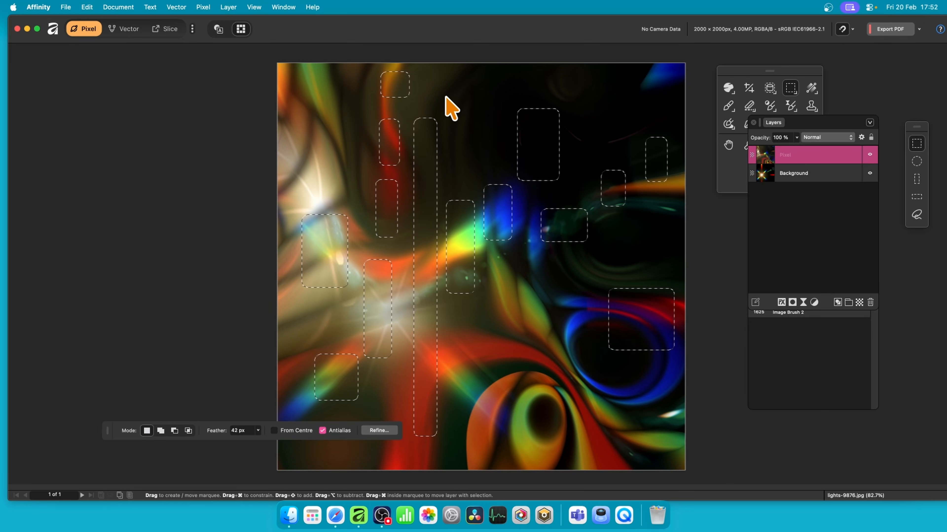
left_click_drag(453, 96, 480, 153)
left_click_drag(489, 357, 559, 448)
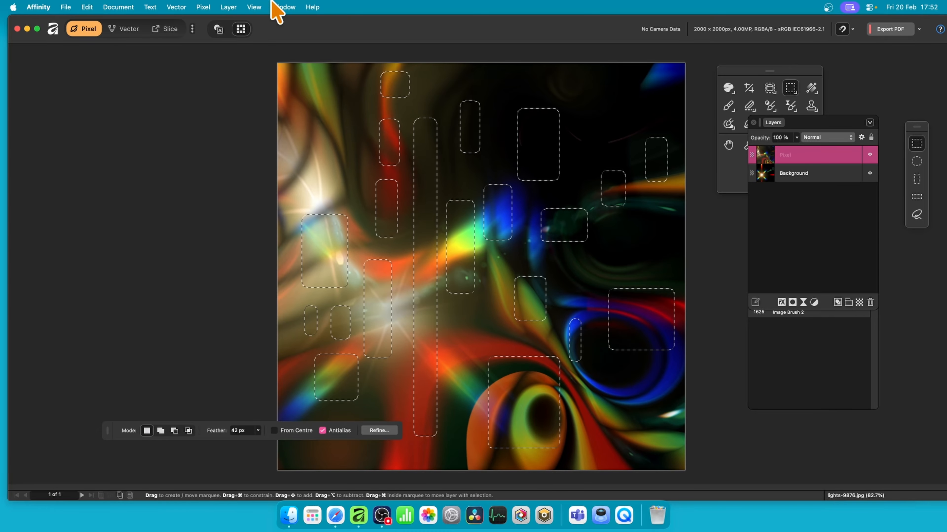
Copy the selected feathered rectangular patches of the warped image and paste them as a new pixel layer
left_click(87, 8)
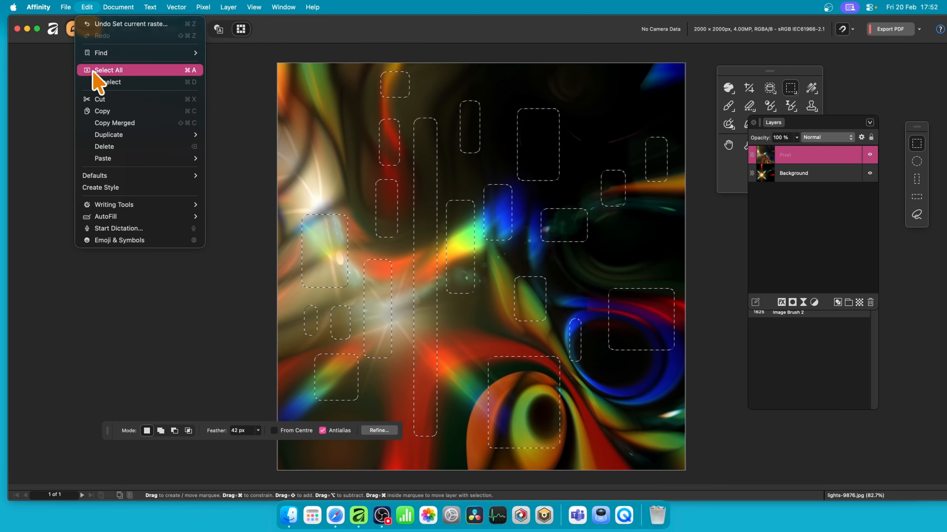
left_click(107, 110)
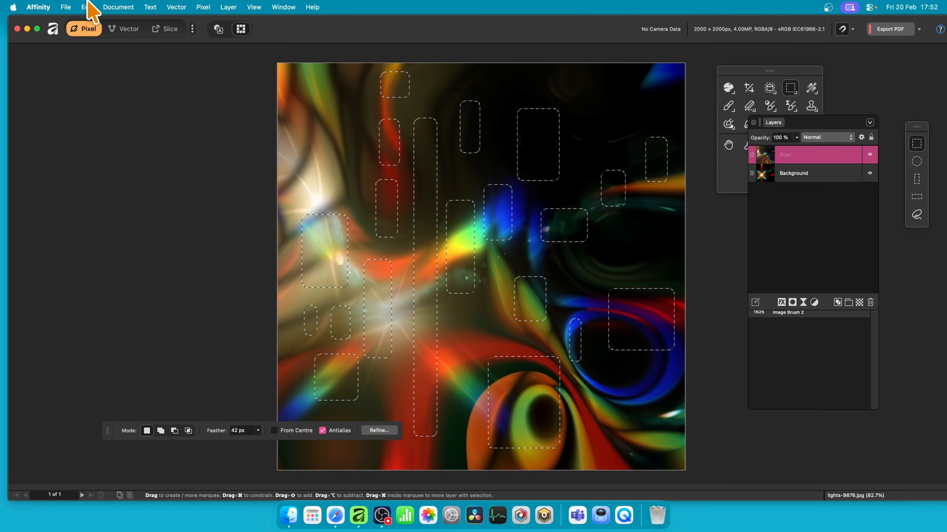
left_click(88, 7)
mouse_move(109, 157)
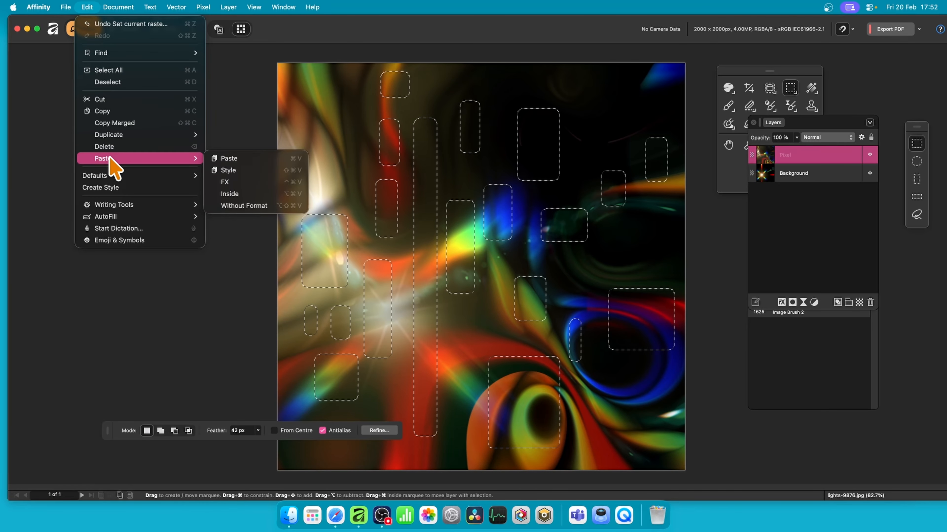
left_click(259, 159)
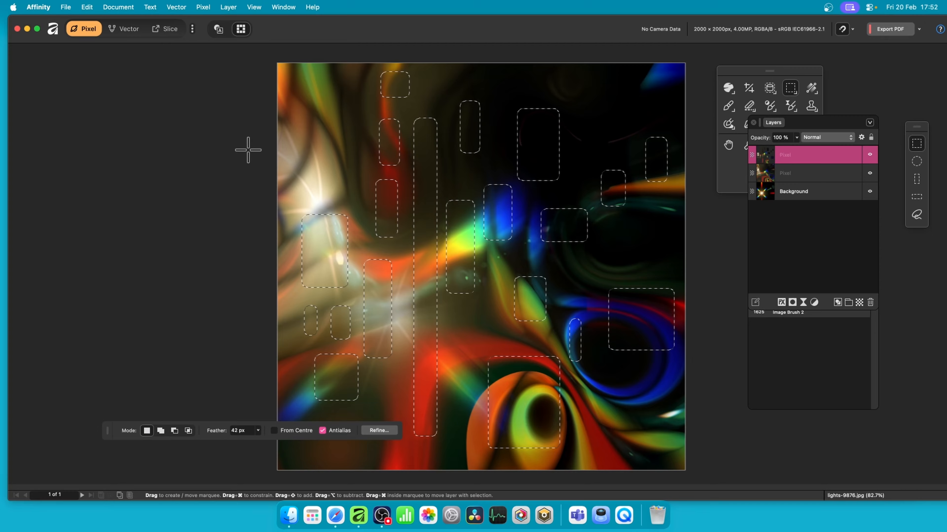
Invert the pixel selection and inpaint the area surrounding the rectangular patches on the pasted layer
left_click(211, 7)
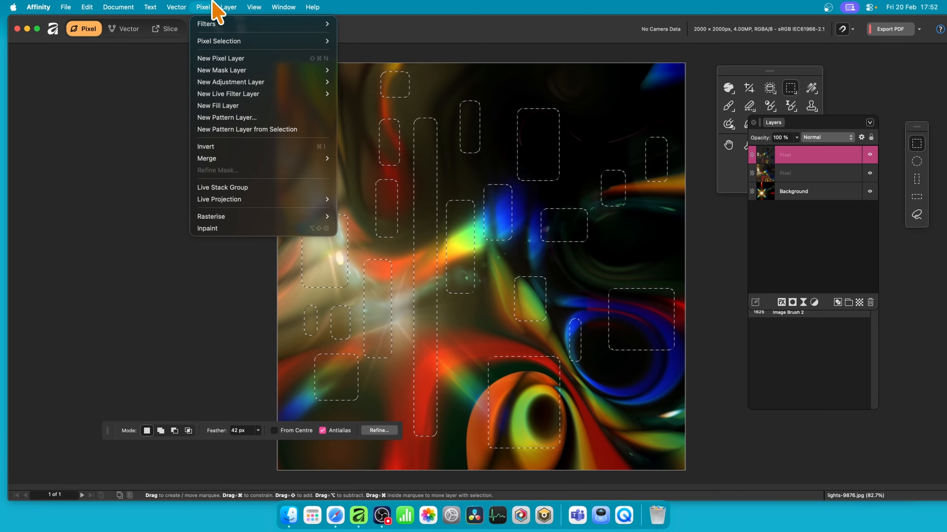
mouse_move(205, 42)
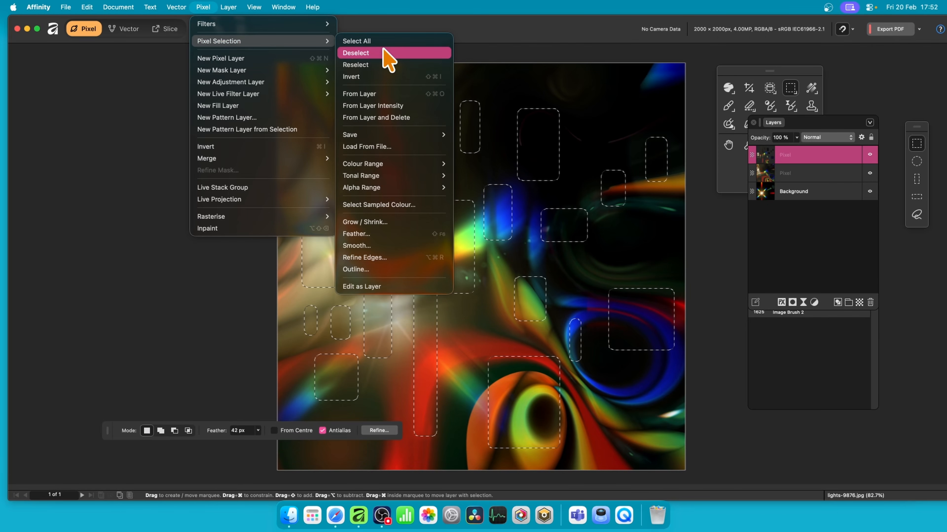
left_click(386, 66)
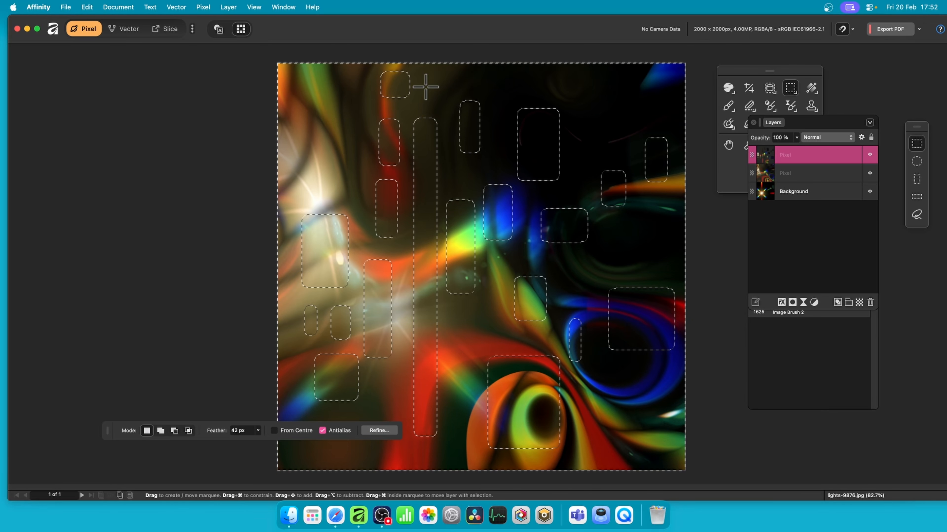
left_click(203, 8)
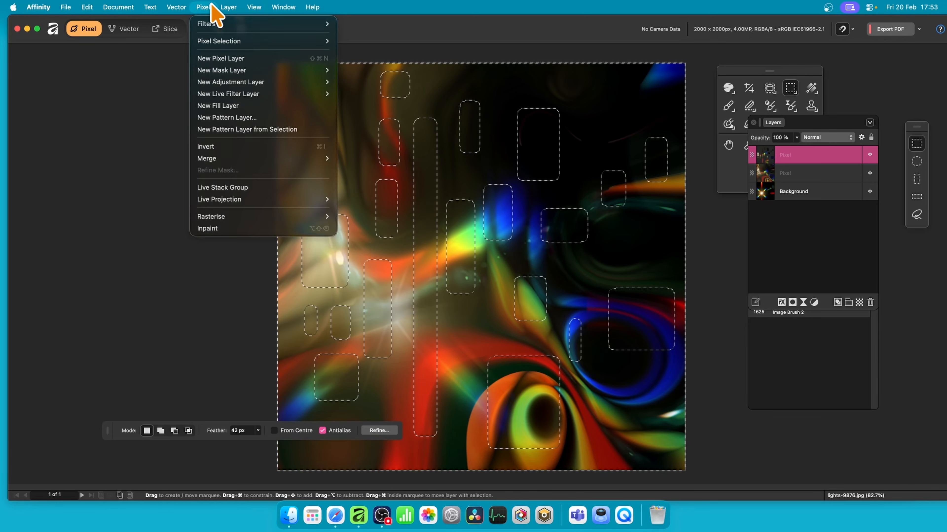
left_click(215, 229)
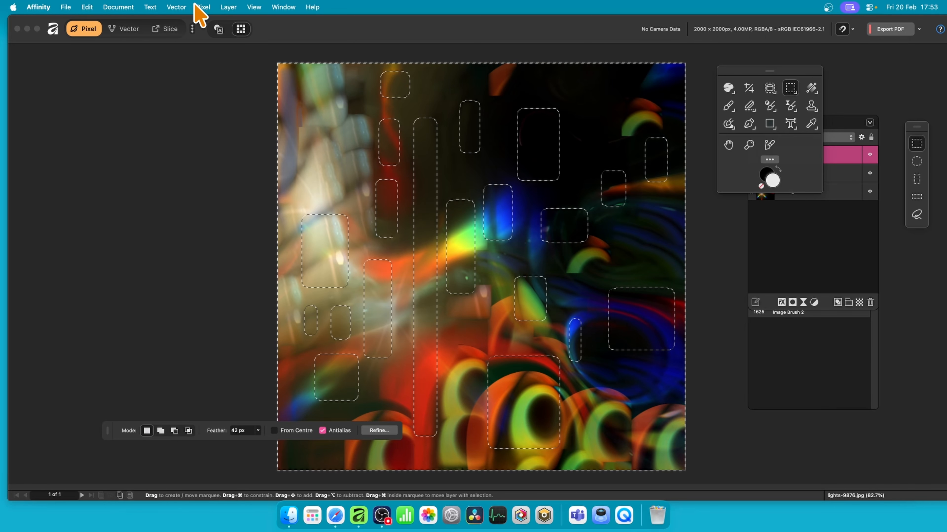
Clear the pixel selection around the inpainted patches
left_click(204, 7)
mouse_move(219, 40)
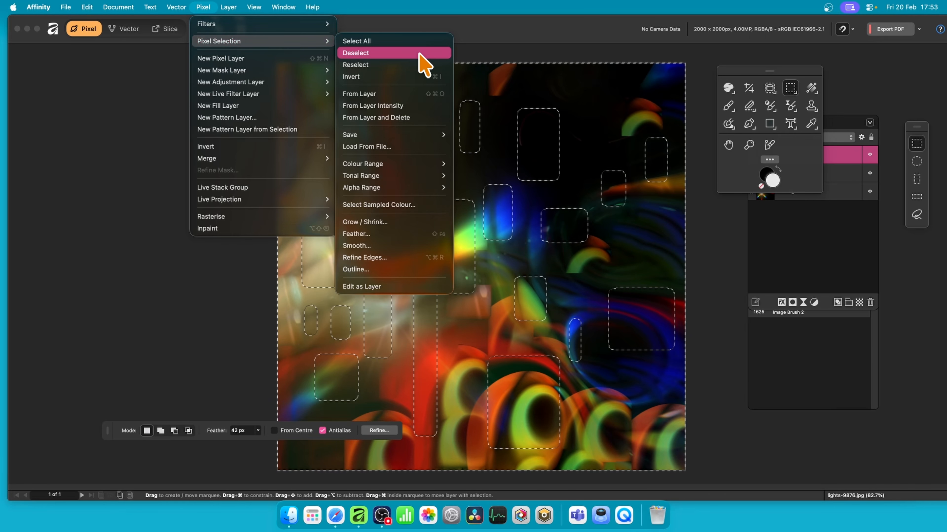
left_click(424, 54)
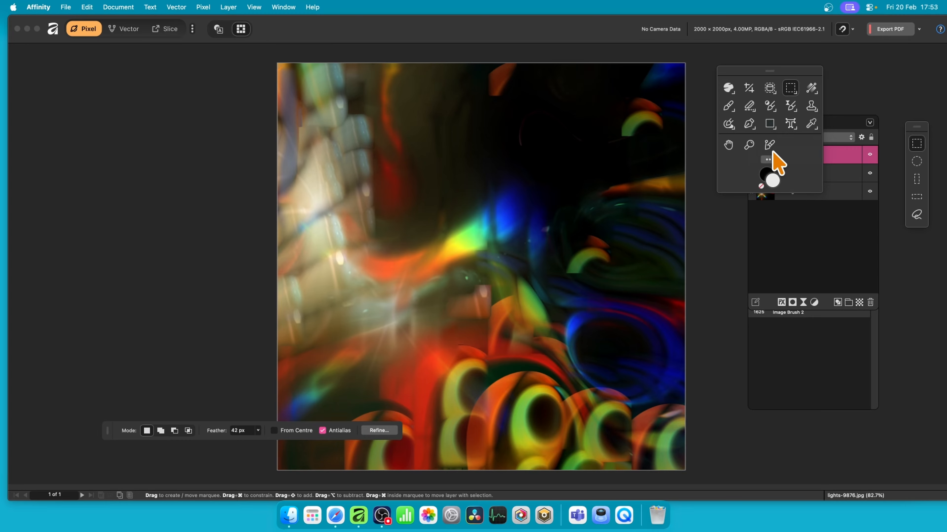
Try the Subtract and Divide blend modes on the uppermost pixel layer and settle on Contrast Negate
left_click(841, 121)
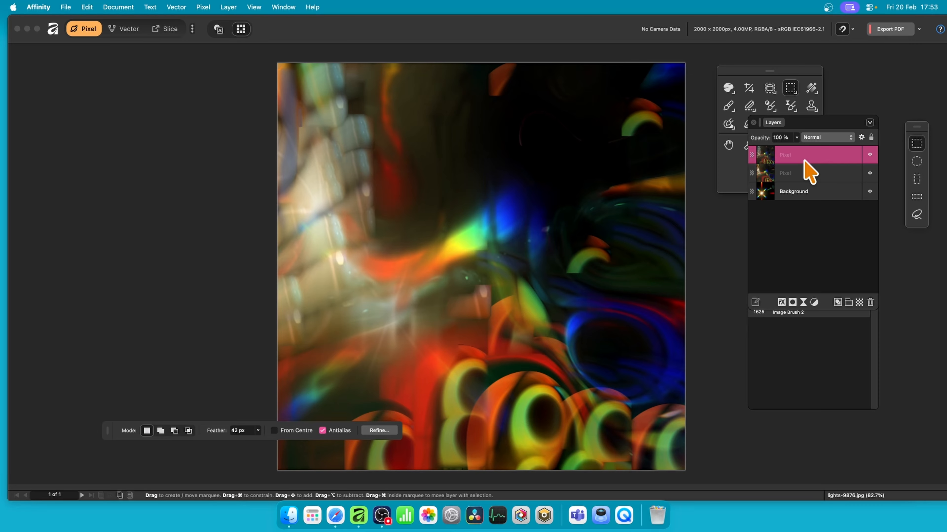
left_click(814, 137)
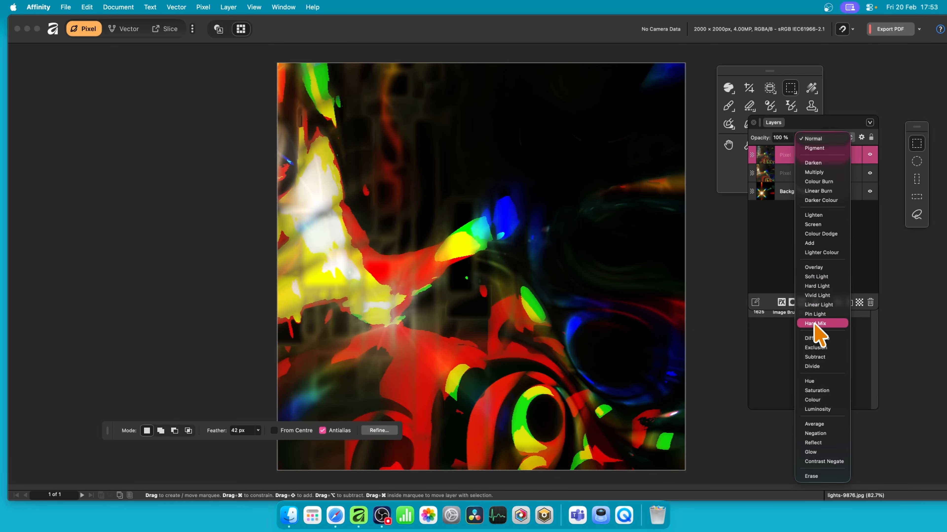
left_click(818, 357)
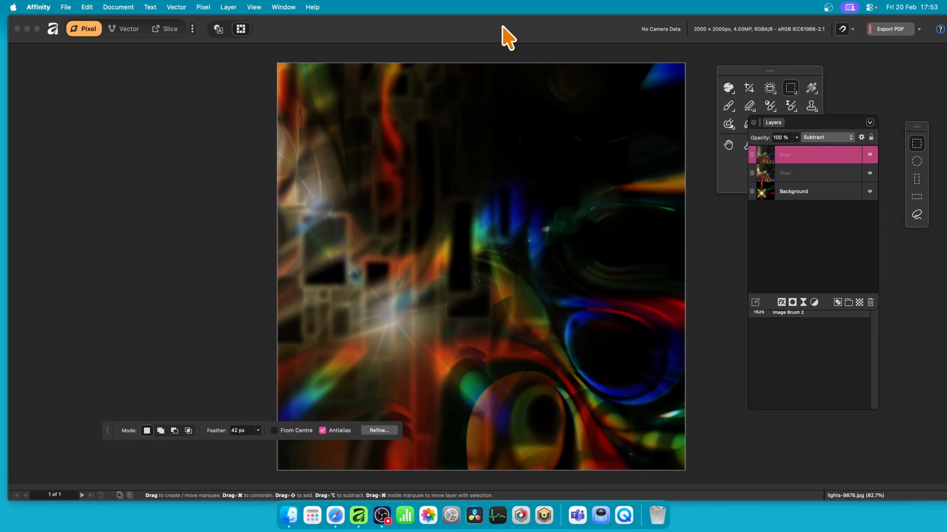
left_click(818, 138)
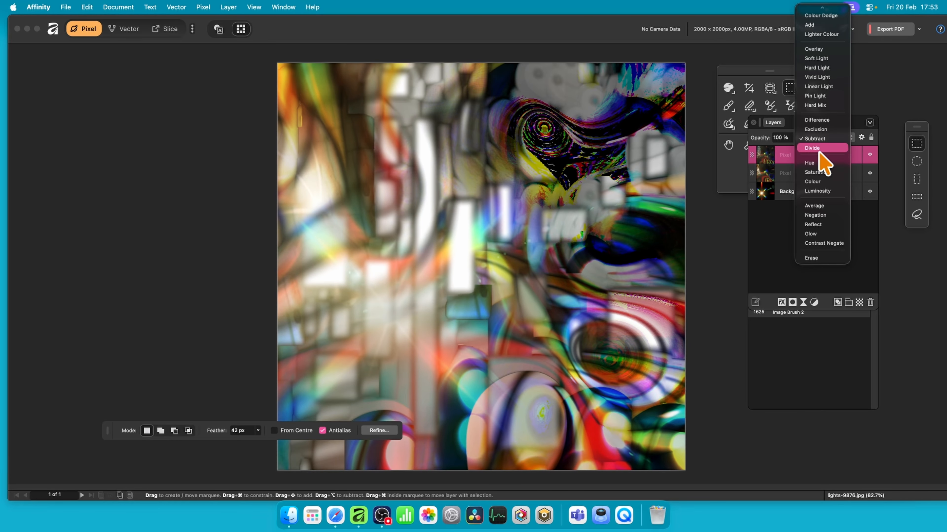
left_click(819, 151)
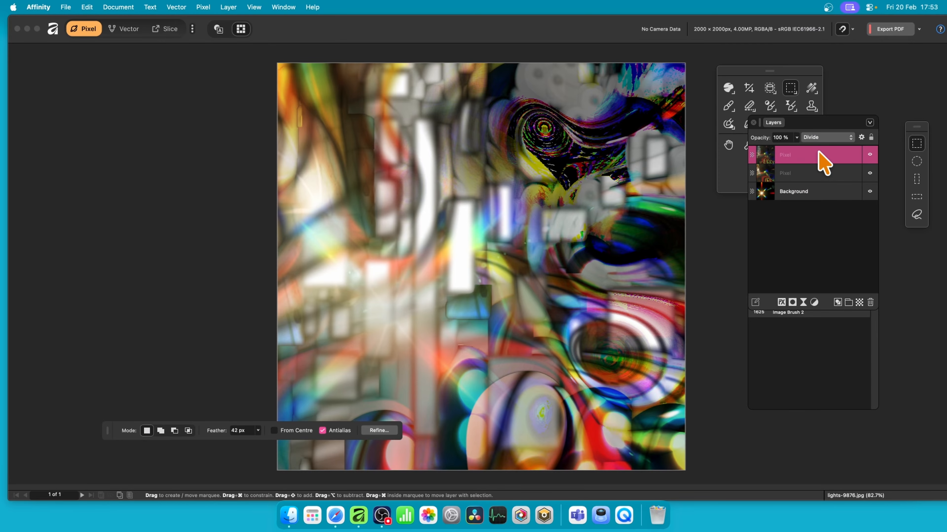
left_click(828, 137)
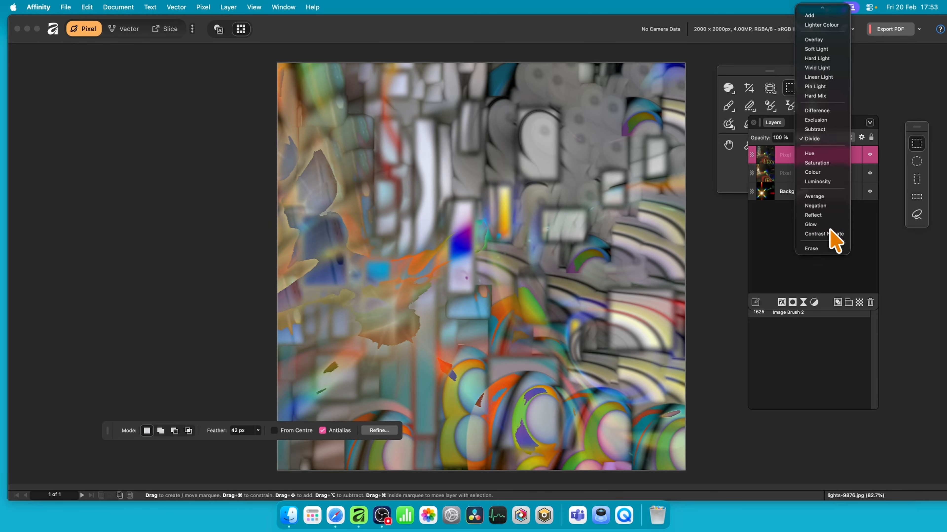
left_click(834, 239)
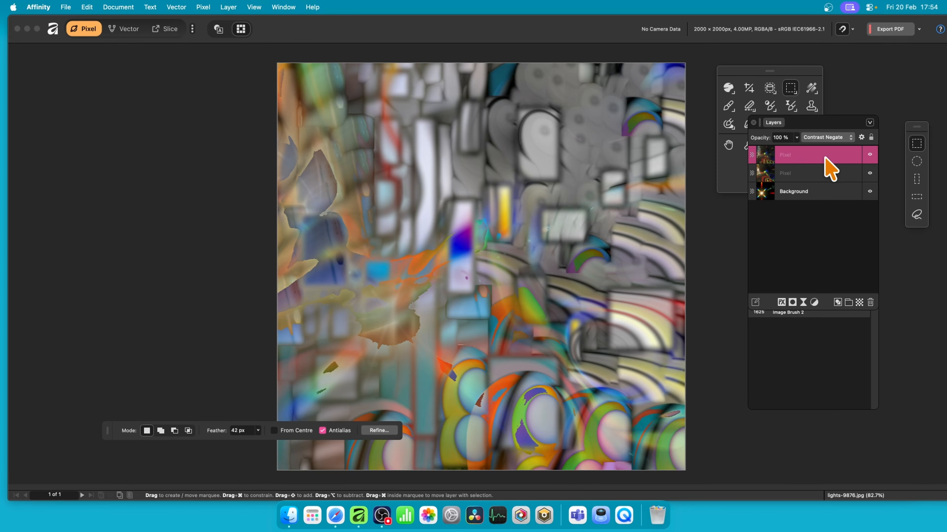
Delete both pixel layers above the Background so that only the original light-flare image is left
key("Delete")
key("Delete")
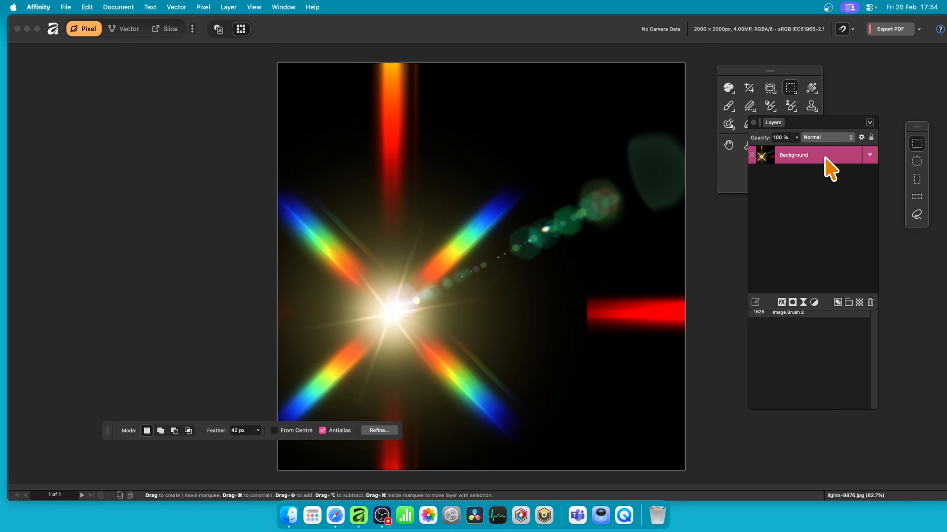
Build an additive elliptical marquee selection with 140 px feather, placing ellipses over the rainbow rays, red beams and bright flare centre
left_click(790, 89)
left_click(829, 106)
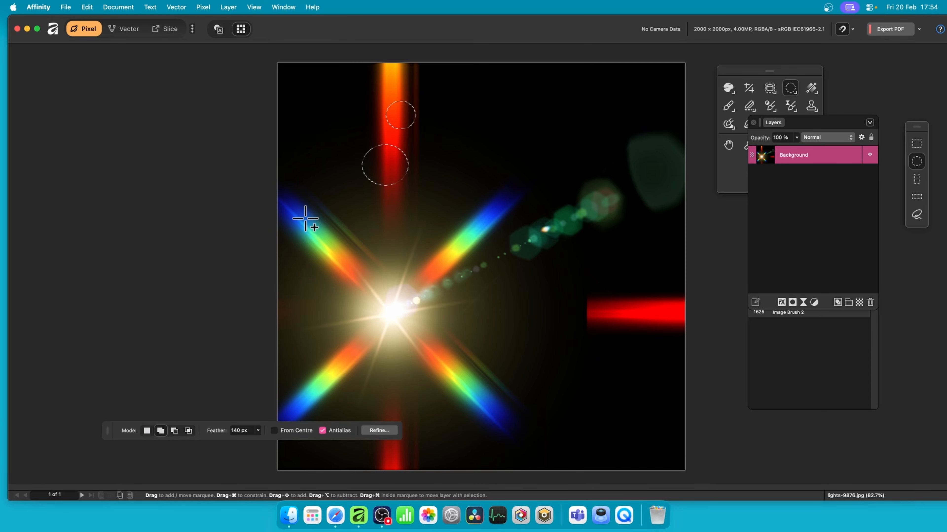
left_click_drag(309, 219, 354, 264)
left_click_drag(443, 236, 470, 265)
left_click_drag(489, 407, 489, 406)
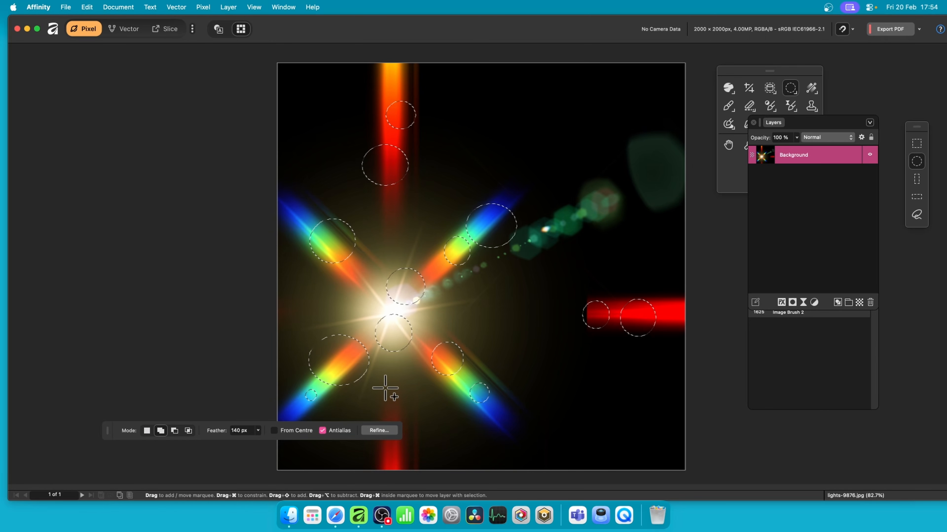
left_click_drag(403, 416, 401, 410)
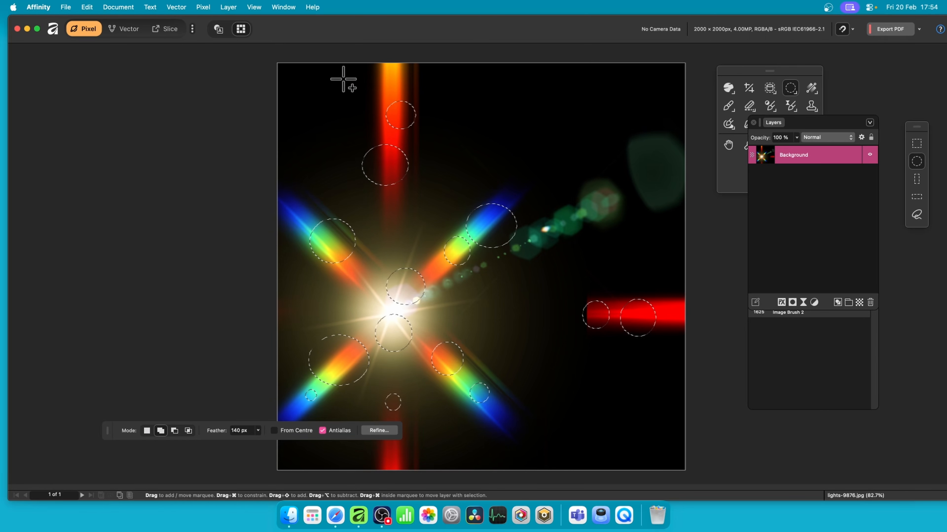
mouse_move(364, 76)
left_mouse_down()
mouse_move(404, 105)
mouse_move(396, 103)
mouse_move(416, 96)
left_mouse_up()
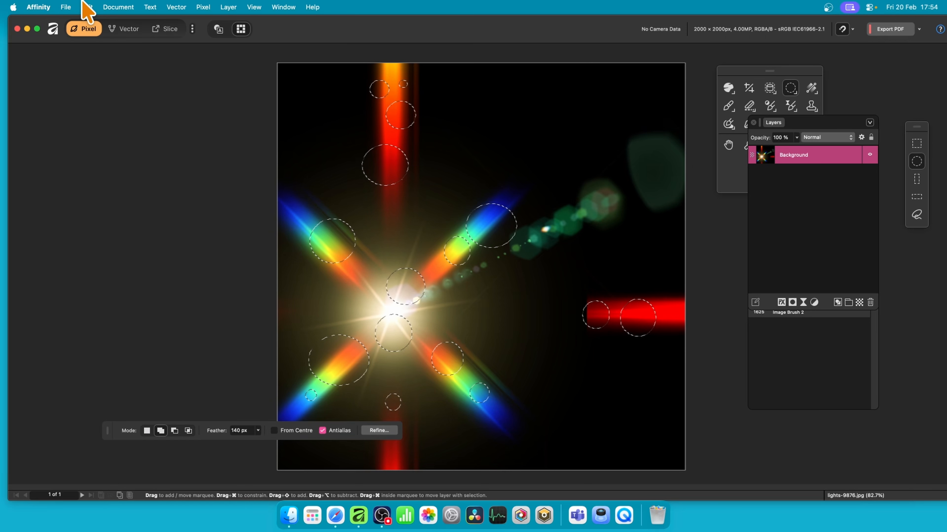
Copy the selected feathered ellipses from the Background and paste them as a new pixel layer
left_click(89, 6)
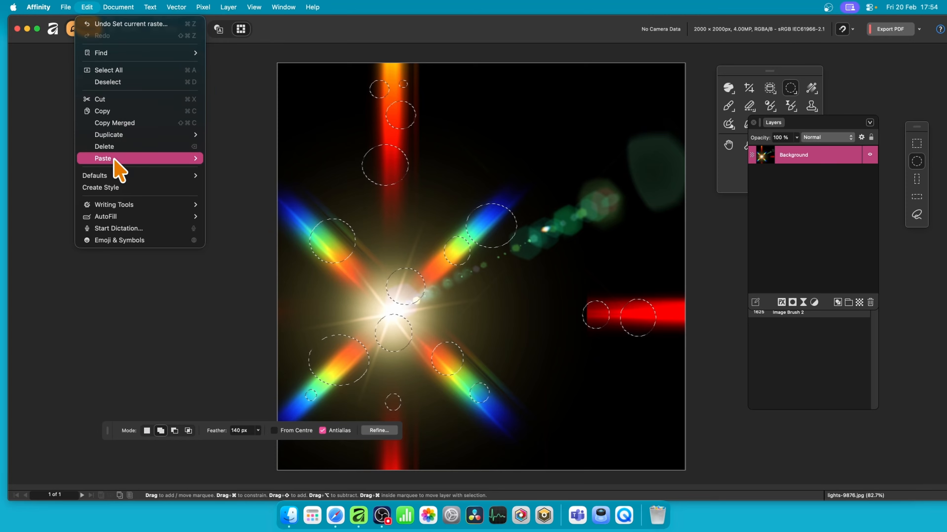
left_click(89, 8)
left_click(89, 7)
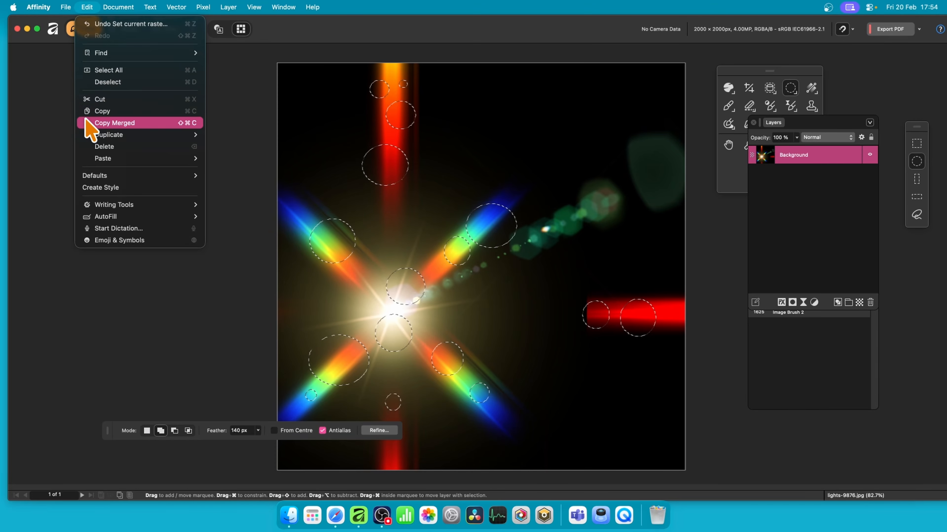
mouse_move(114, 161)
left_click(225, 158)
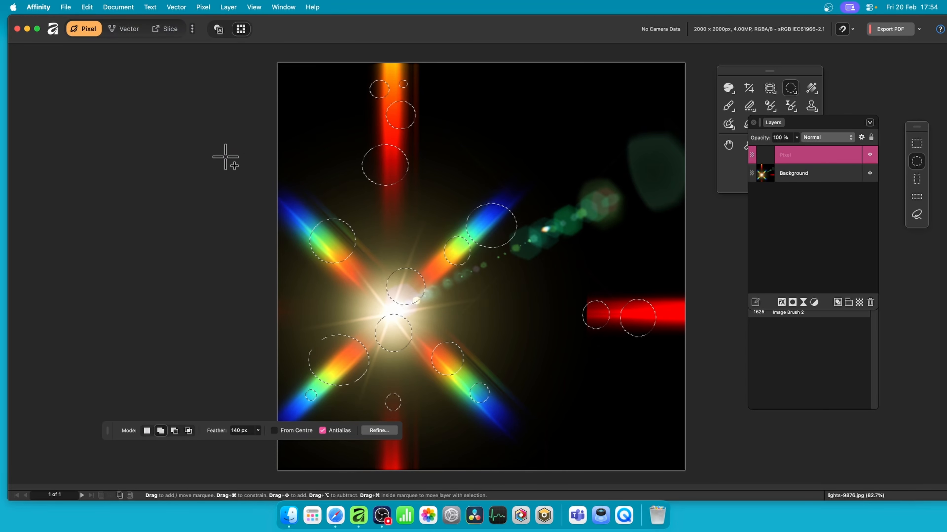
Invert the elliptical selection and inpaint everything around the ellipses on the pasted layer
key("super+a")
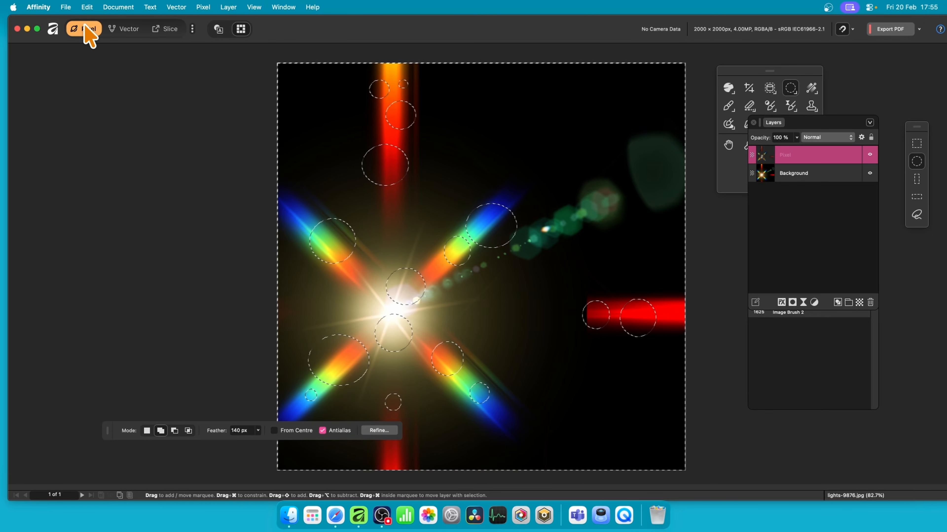
left_click(204, 7)
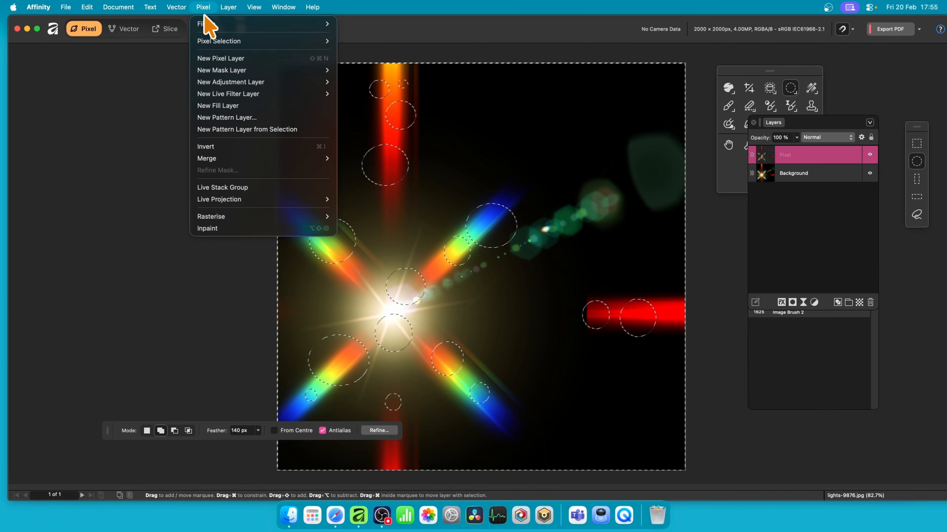
left_click(206, 228)
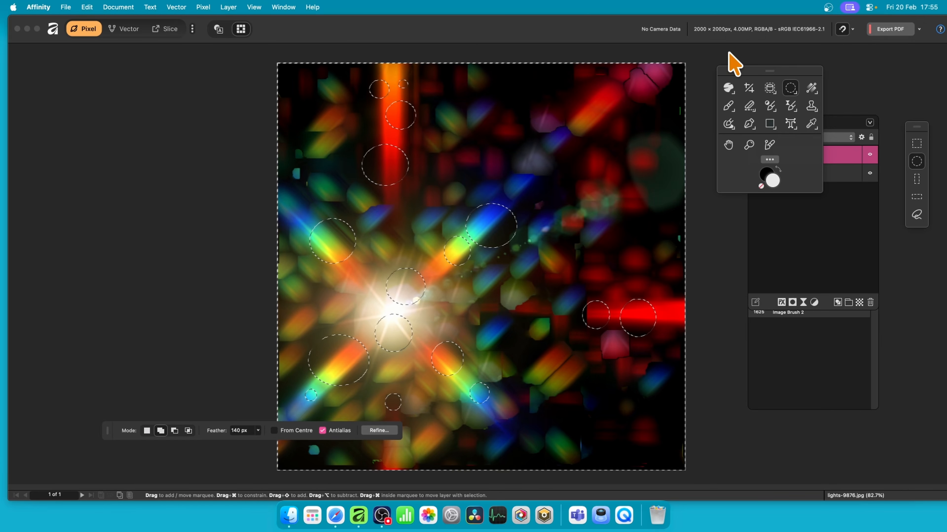
Deselect the pixel selection and set the inpainted layer's blend mode to Subtract
left_click(204, 7)
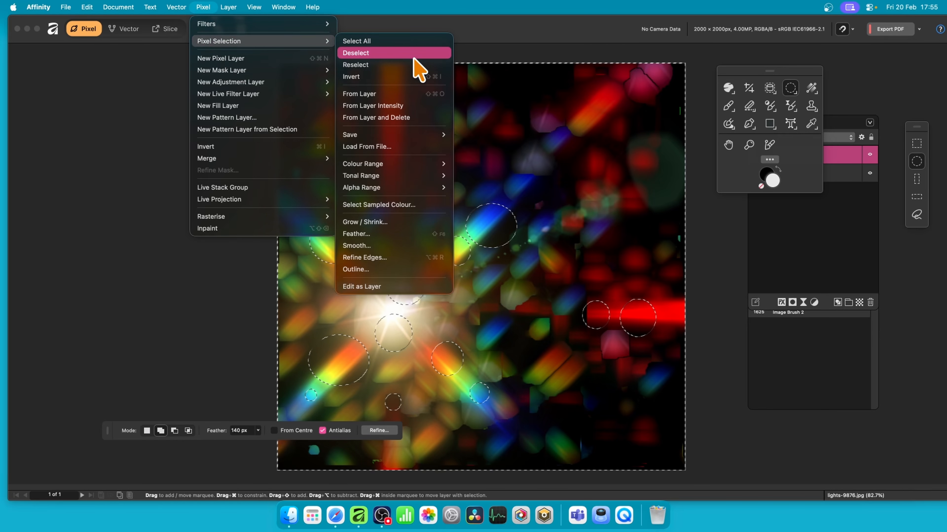
left_click(414, 54)
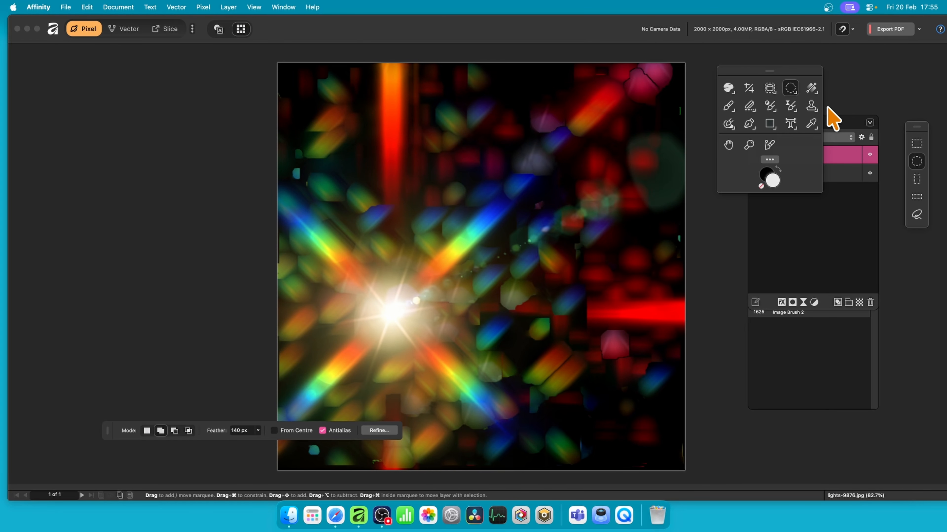
left_click(845, 123)
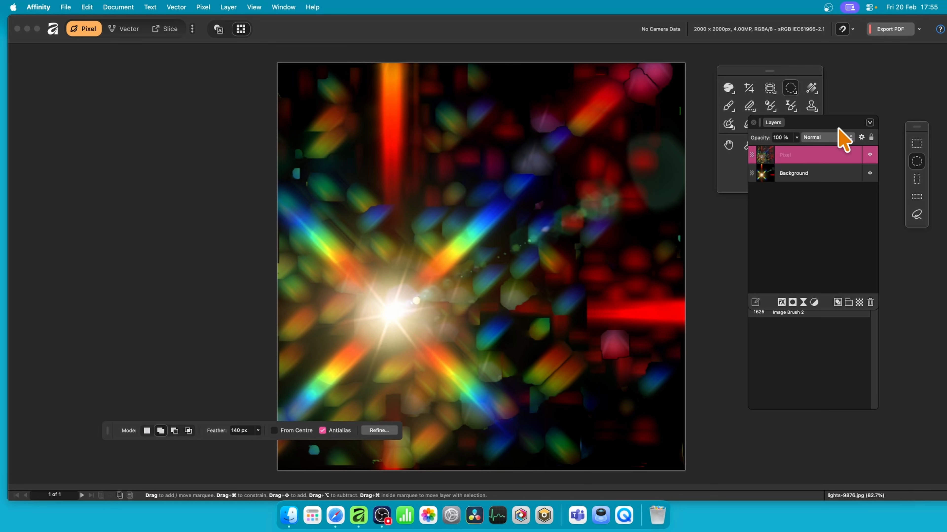
left_click(825, 138)
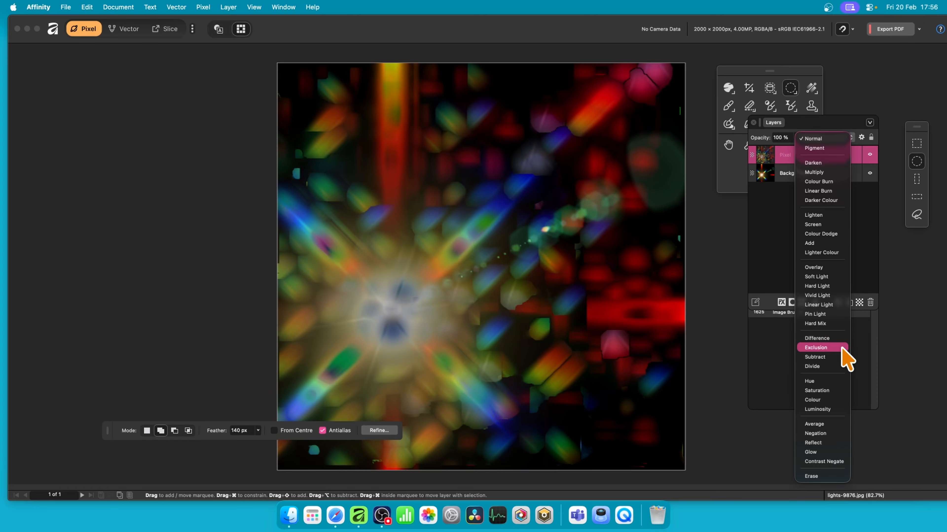
left_click(844, 357)
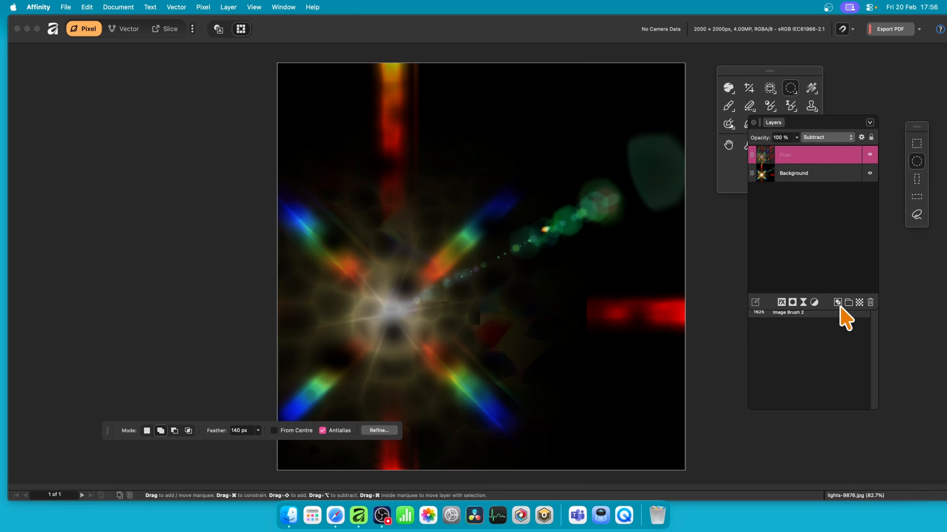